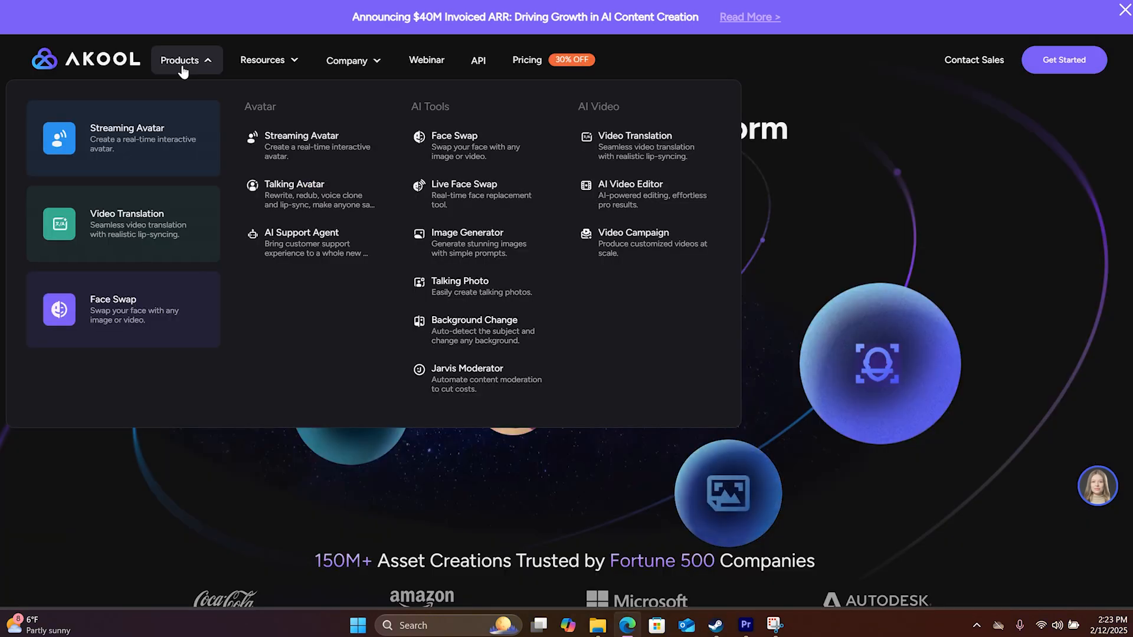
# Open the Talking Avatar tool and start generating a new avatar from an image
pyautogui.click(311, 203)
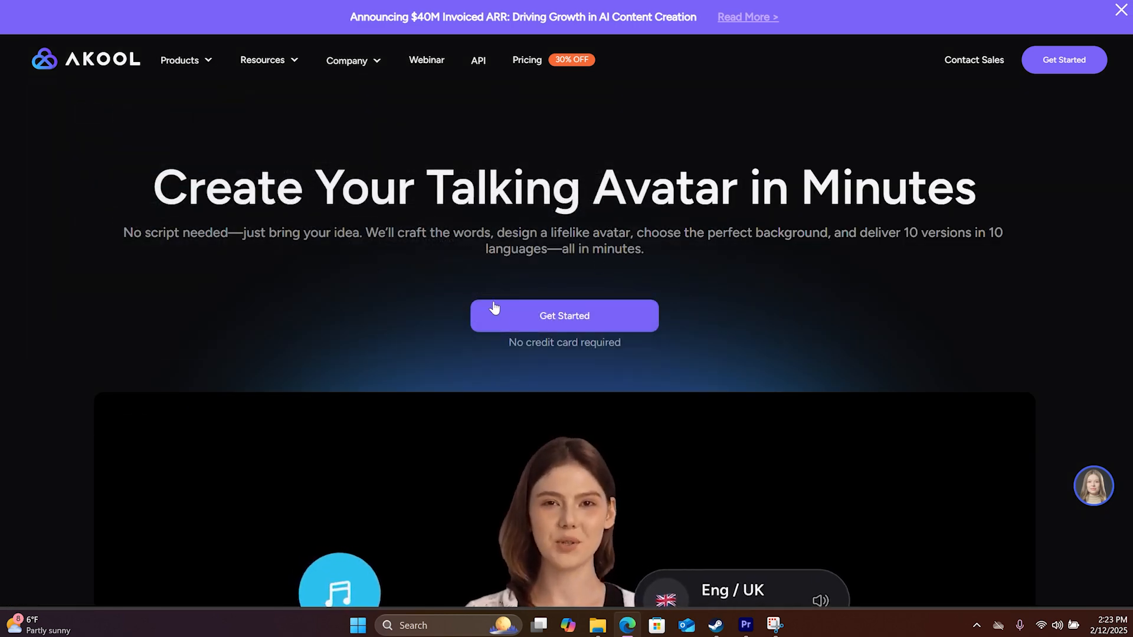
pyautogui.scroll(-1, 482, 307)
pyautogui.click(561, 251)
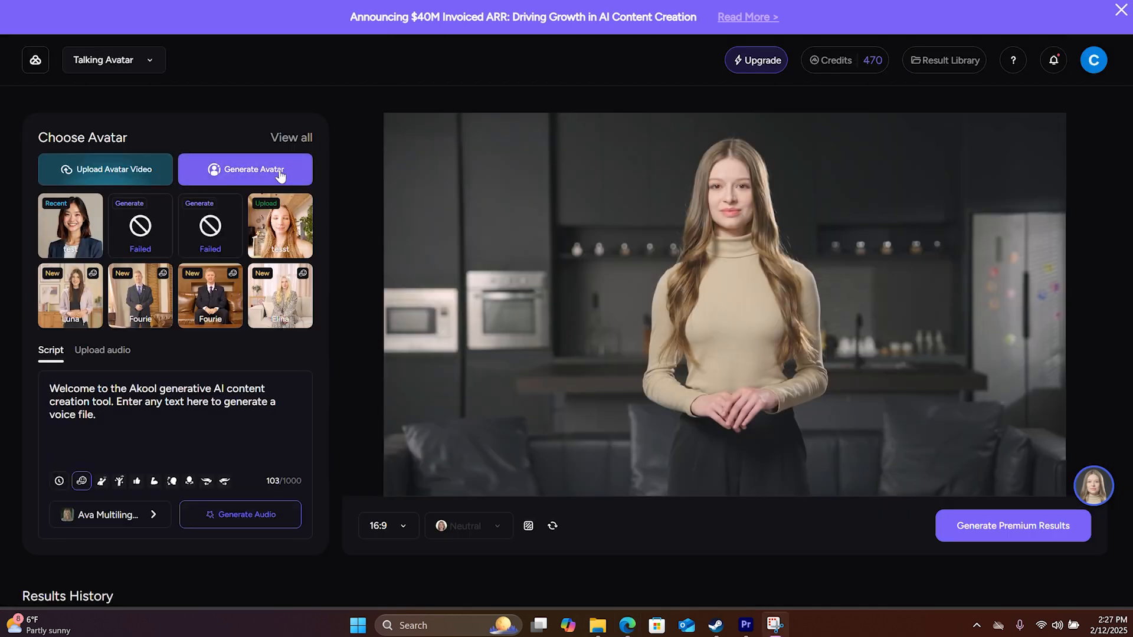
pyautogui.click(256, 171)
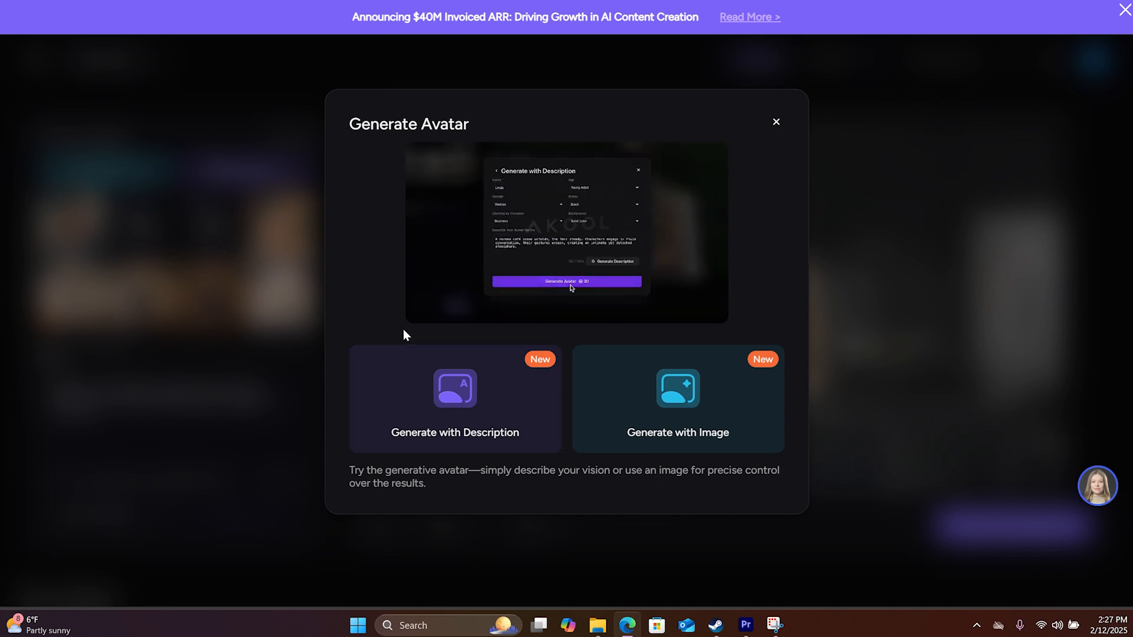
pyautogui.click(698, 403)
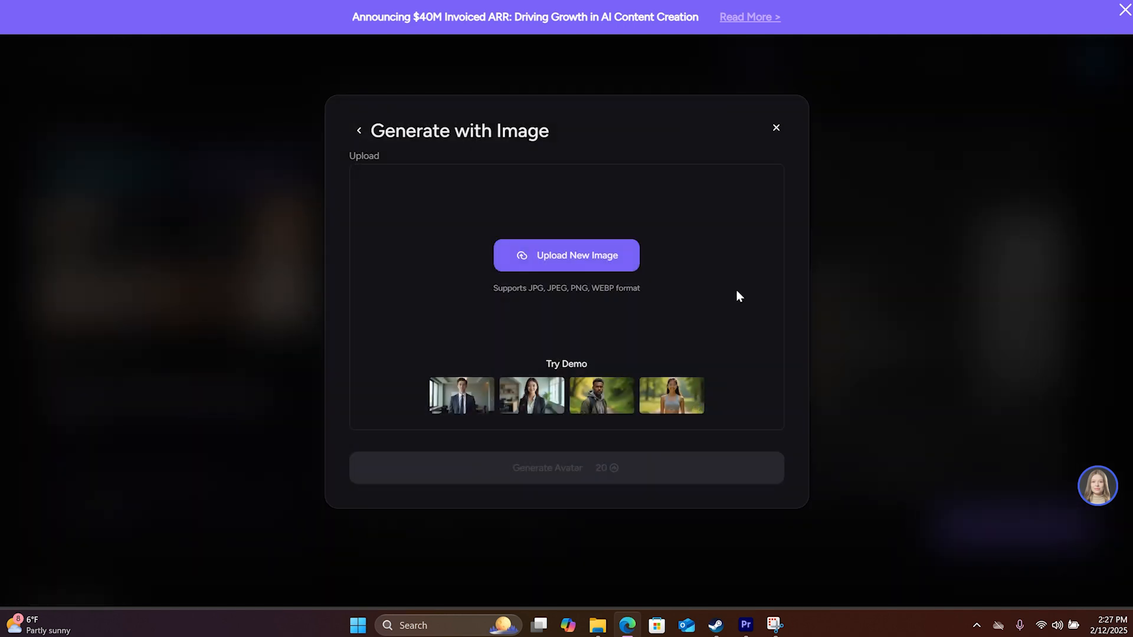
# Upload the test image as the avatar source and crop it to Portrait around the woman
pyautogui.click(564, 259)
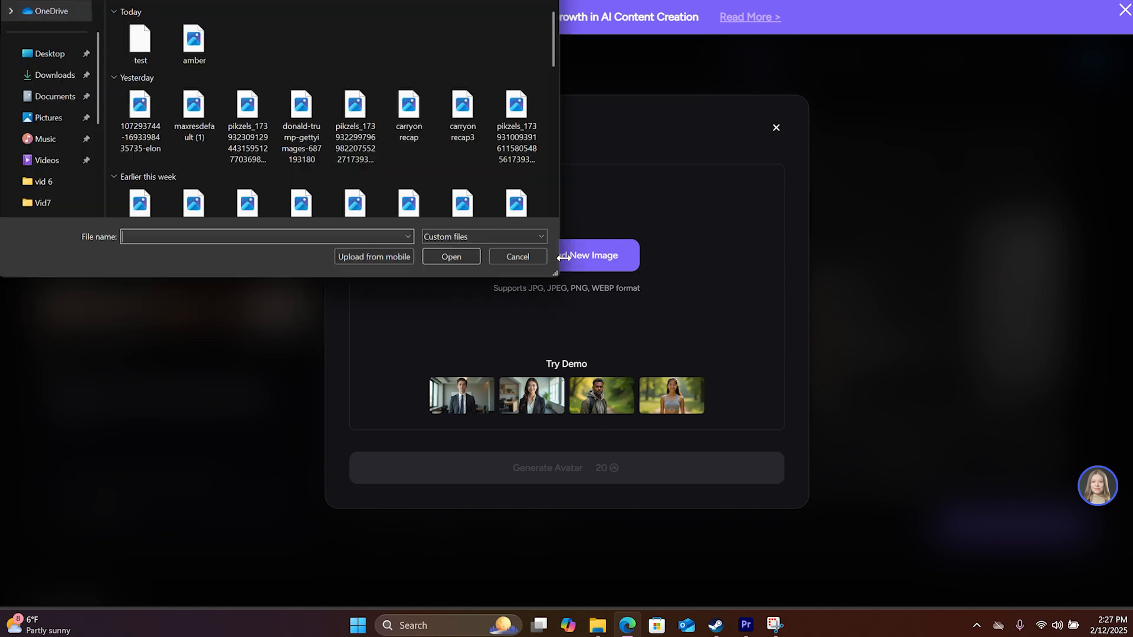
pyautogui.click(136, 40)
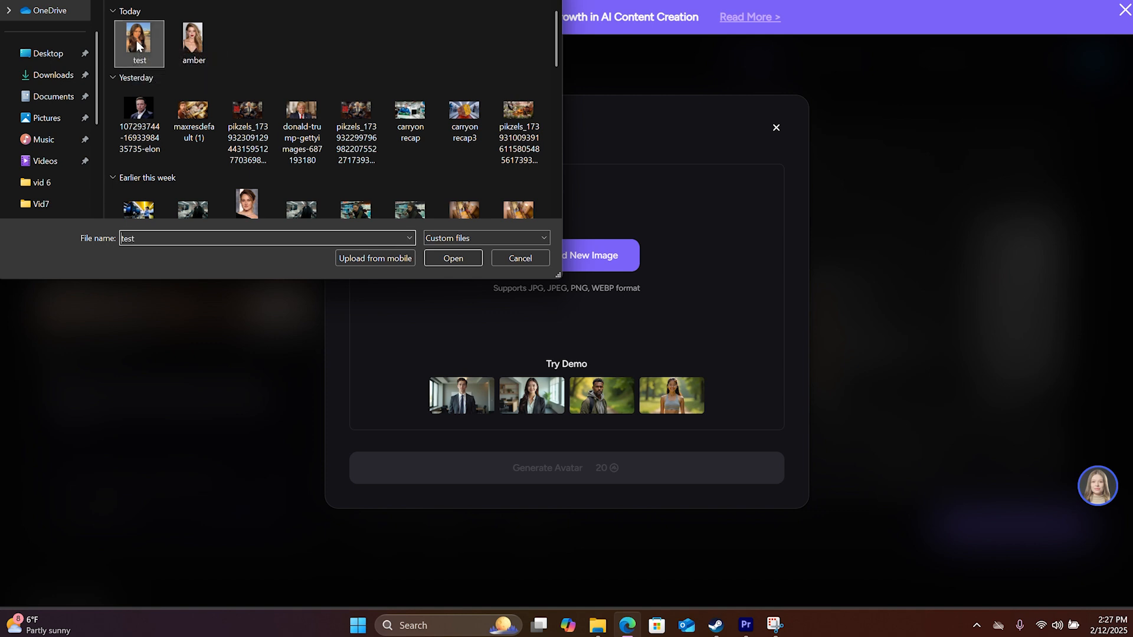
pyautogui.click(452, 259)
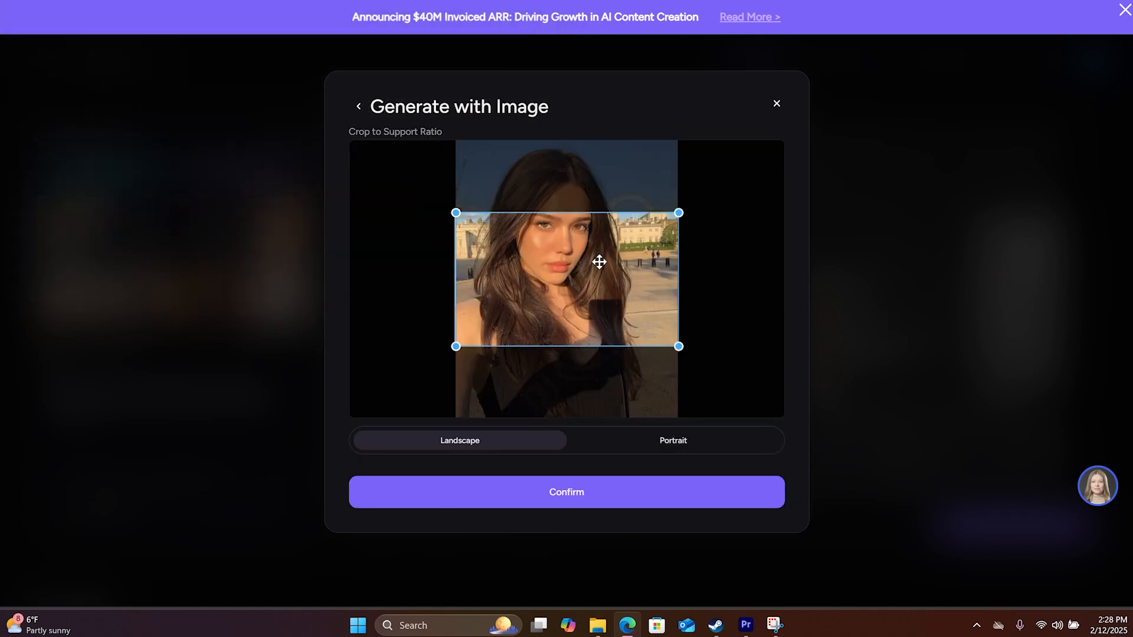
pyautogui.click(698, 447)
pyautogui.moveTo(600, 291); pyautogui.dragTo(587, 293)
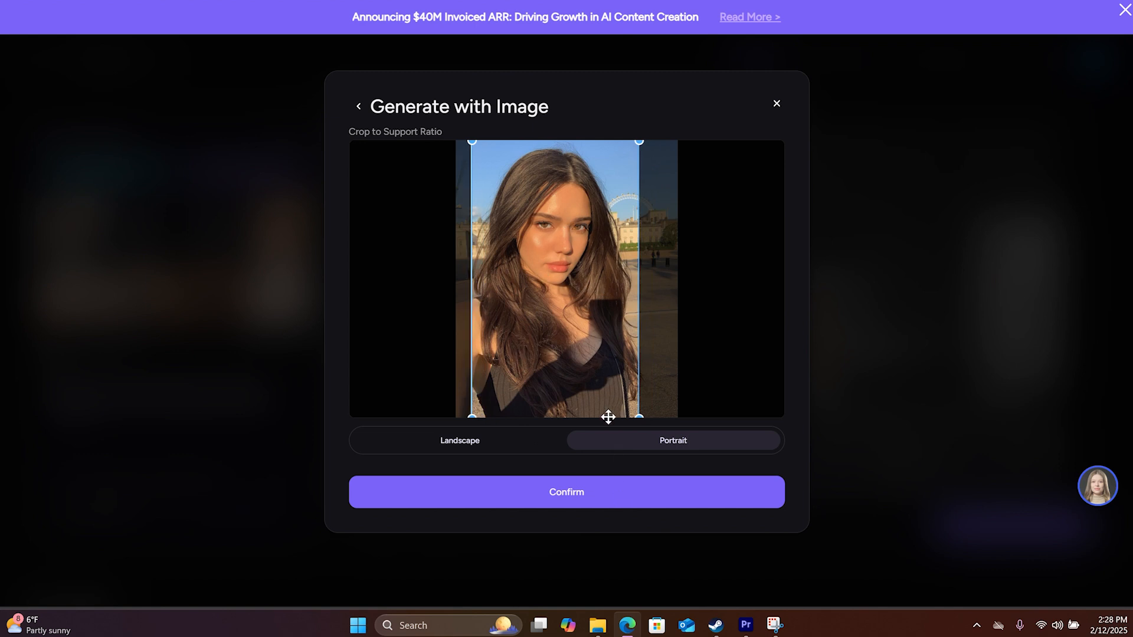
pyautogui.click(598, 500)
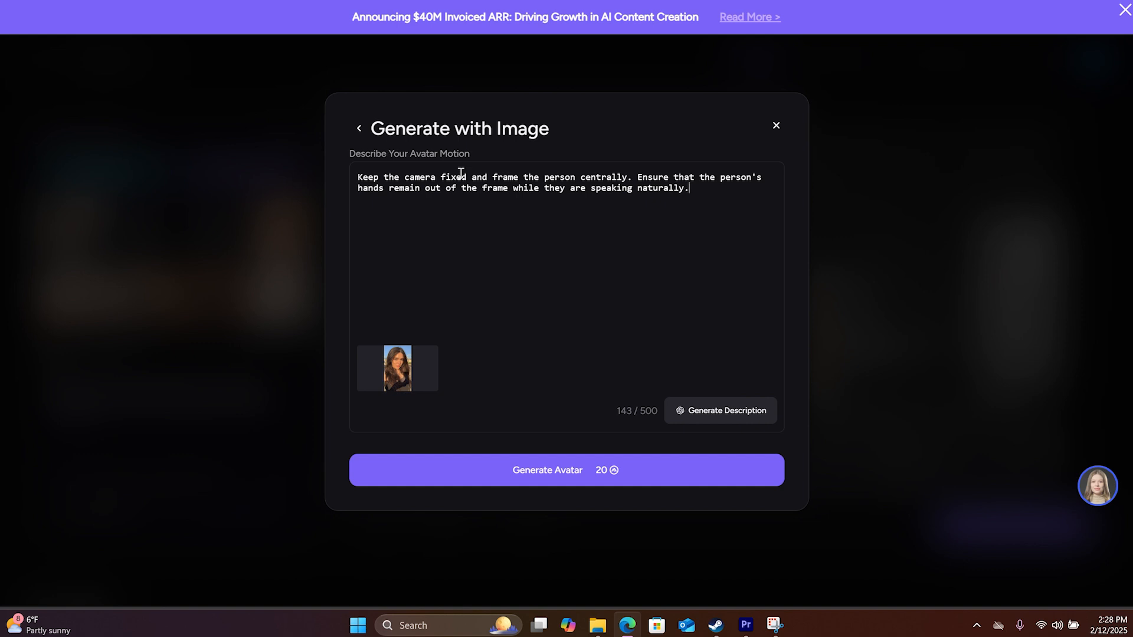
# Append "add some slight head movement to make it look natural." to the avatar motion description and generate the avatar
pyautogui.write('d ')
pyautogui.write('some slight headmmovement to make it look natural.')
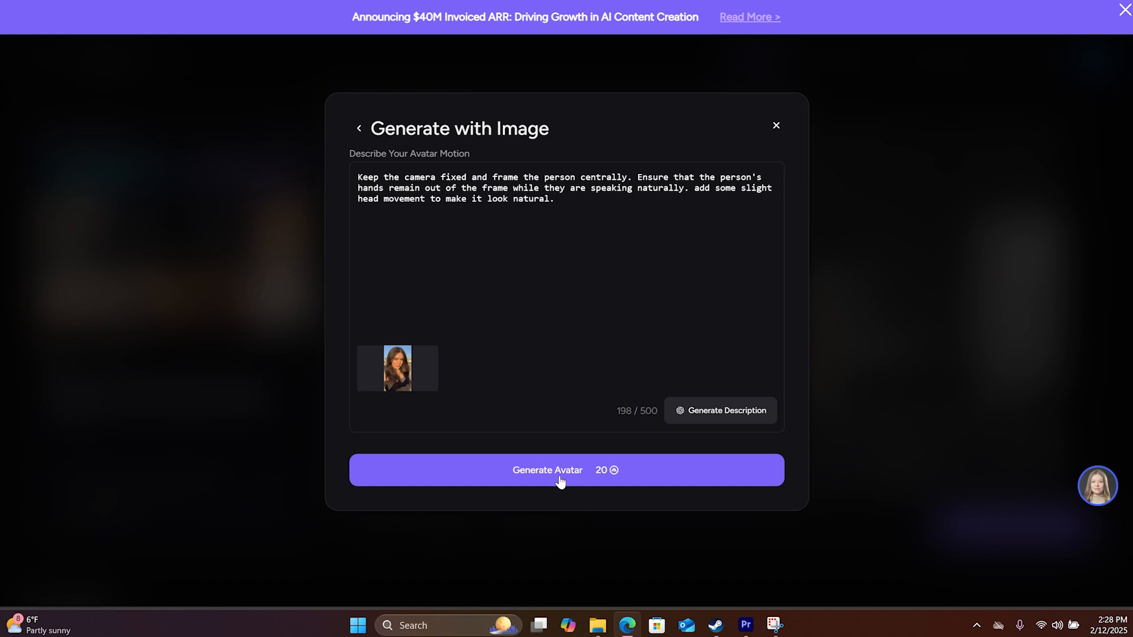
pyautogui.click(560, 483)
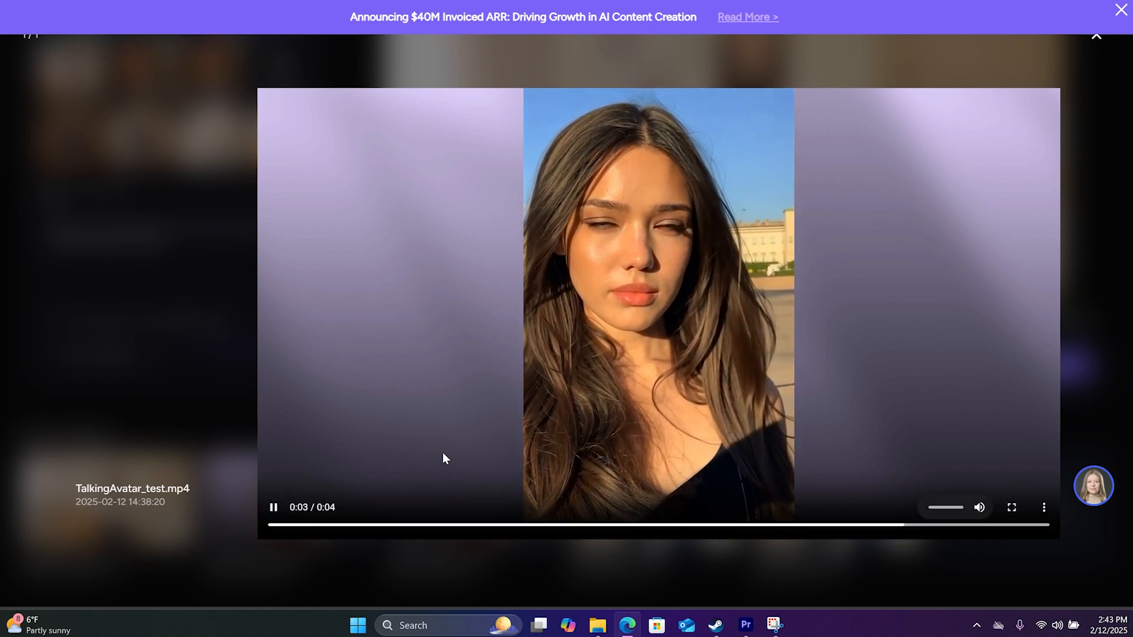
# Stop the TalkingAvatar_test.mp4 playback and close the video preview
pyautogui.click(272, 511)
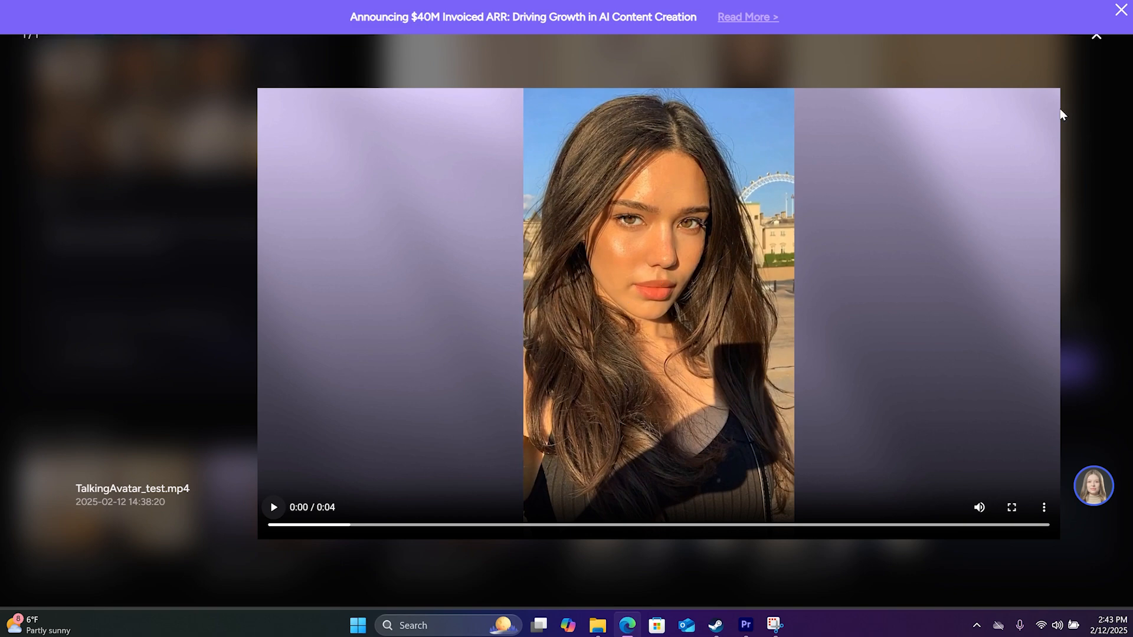
pyautogui.click(1098, 39)
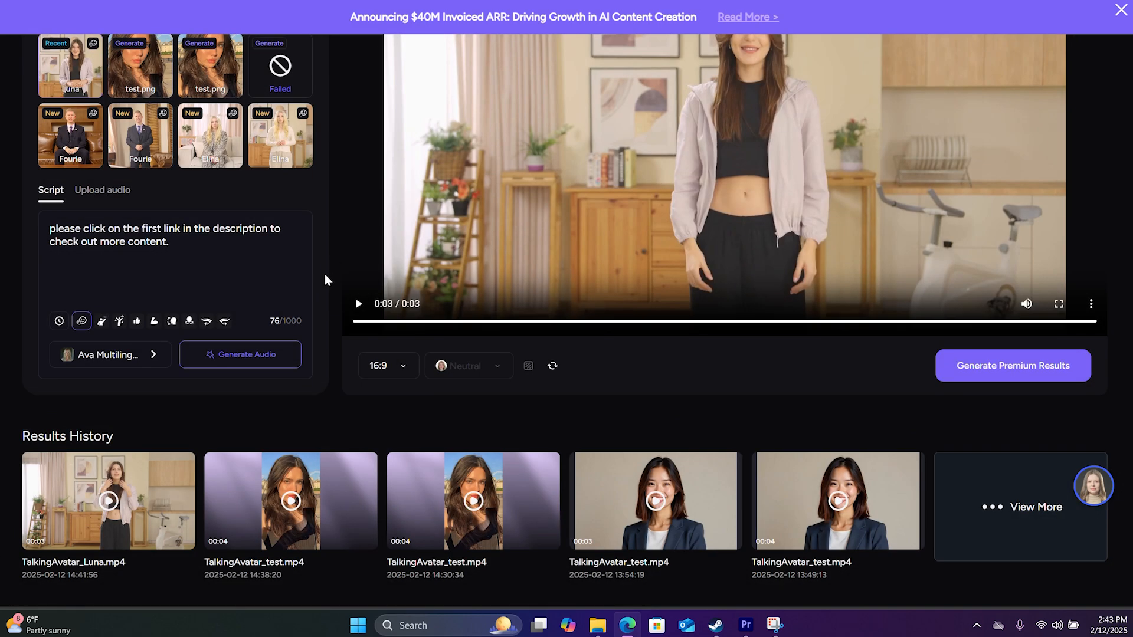
# Upload existing footage from the computer as a new avatar video
pyautogui.scroll(3, 325, 275)
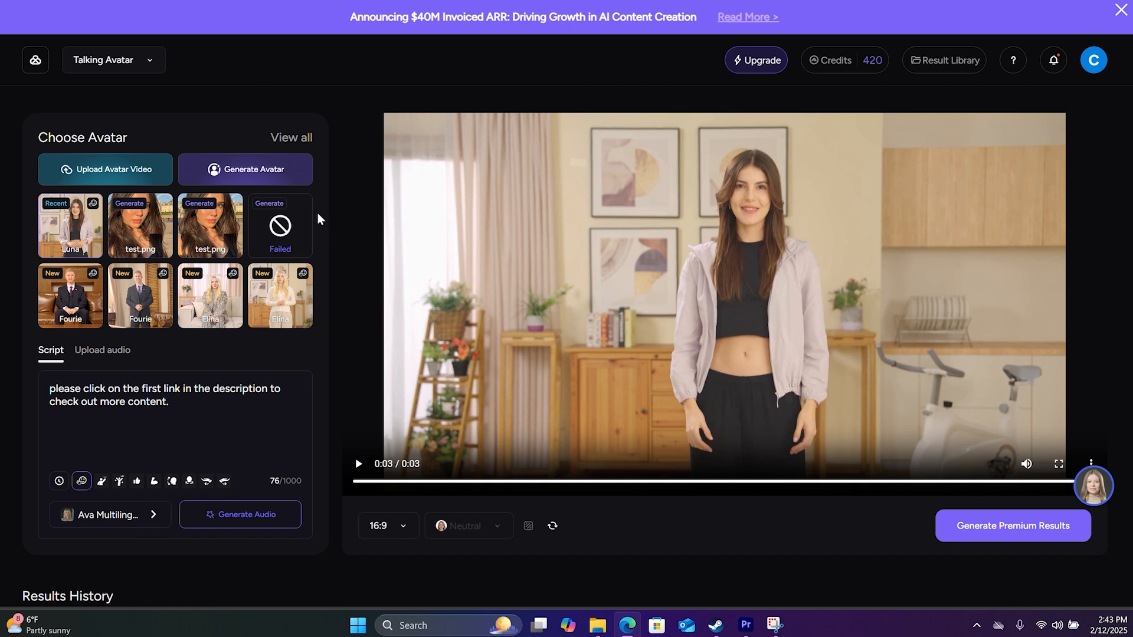
pyautogui.click(140, 172)
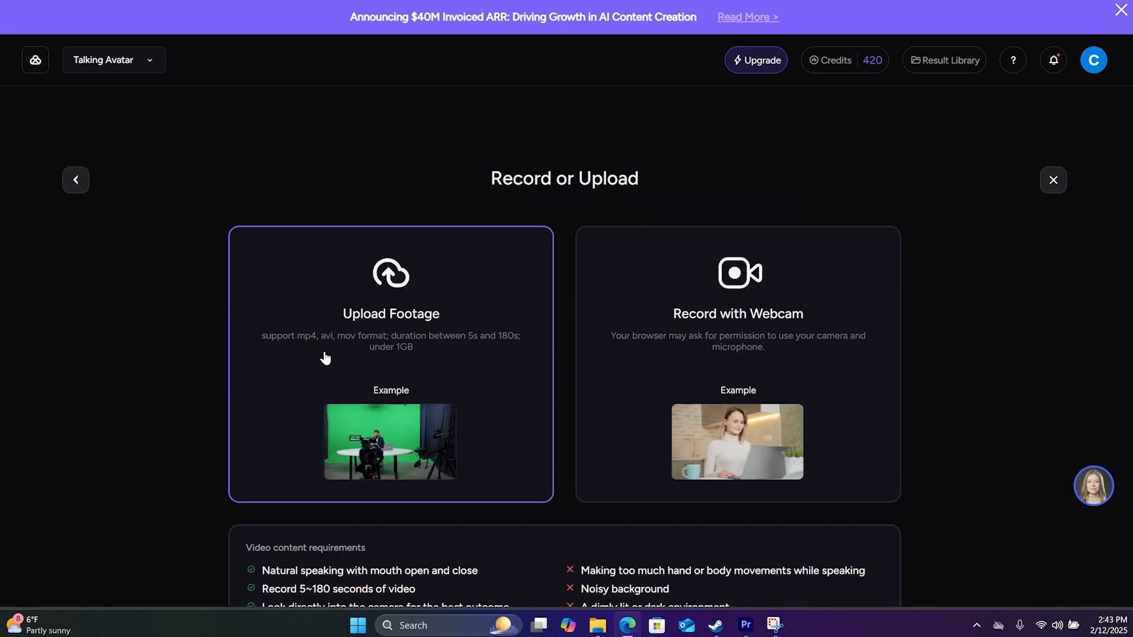
pyautogui.click(378, 337)
pyautogui.click(145, 62)
pyautogui.click(445, 251)
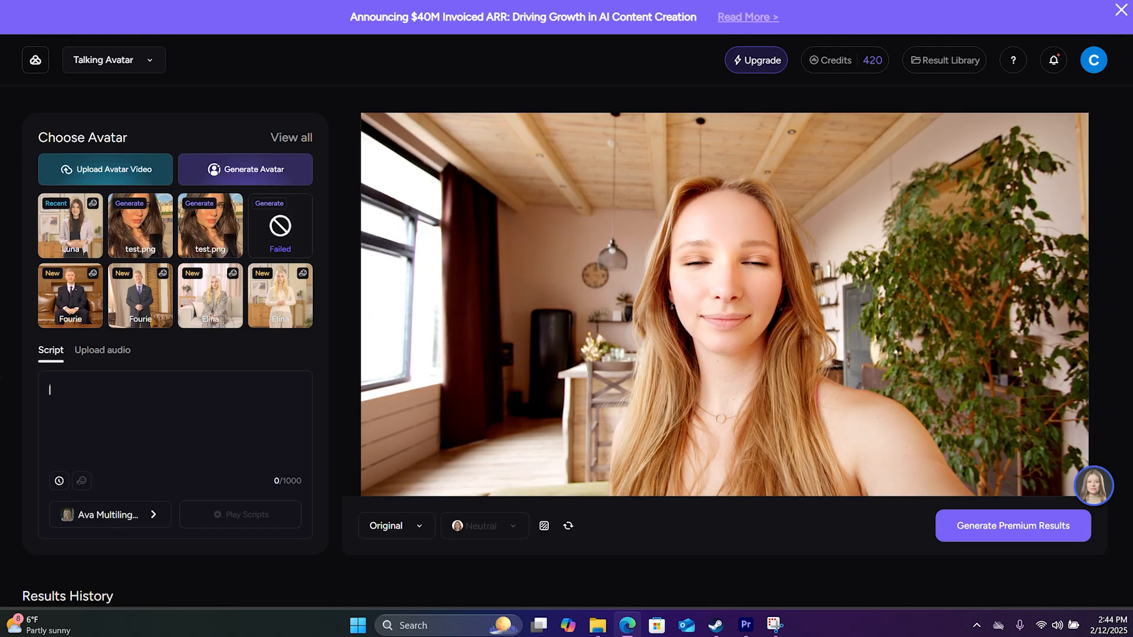
# Enter the script "please click on the first link in the description to learn more" for the uploaded avatar
pyautogui.write('please click on the f')
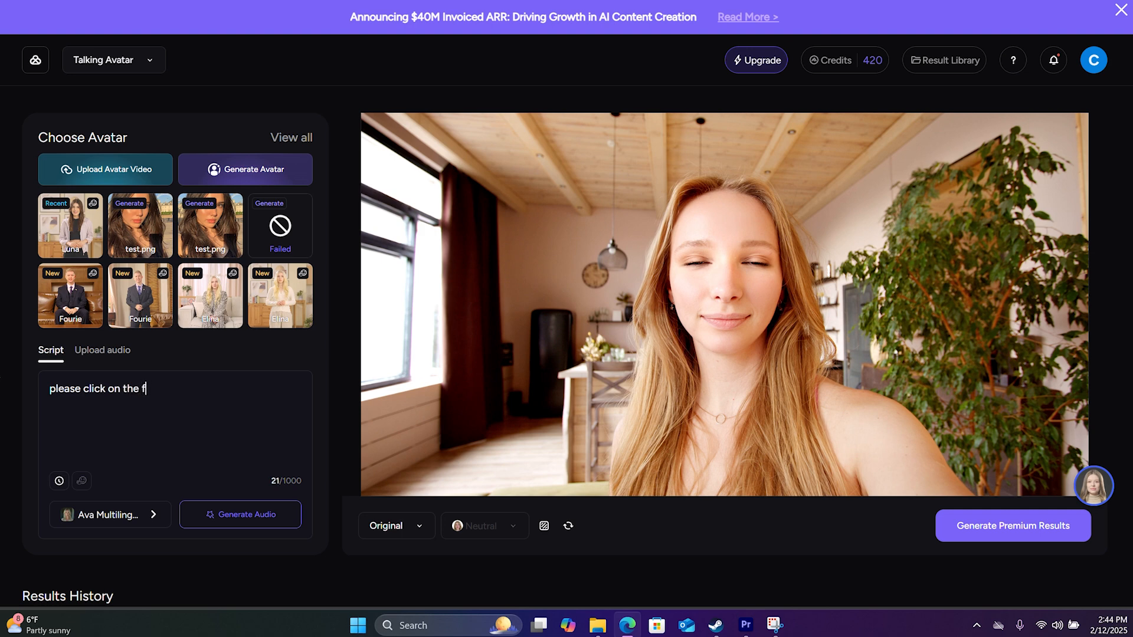
pyautogui.write('irst link in the descript')
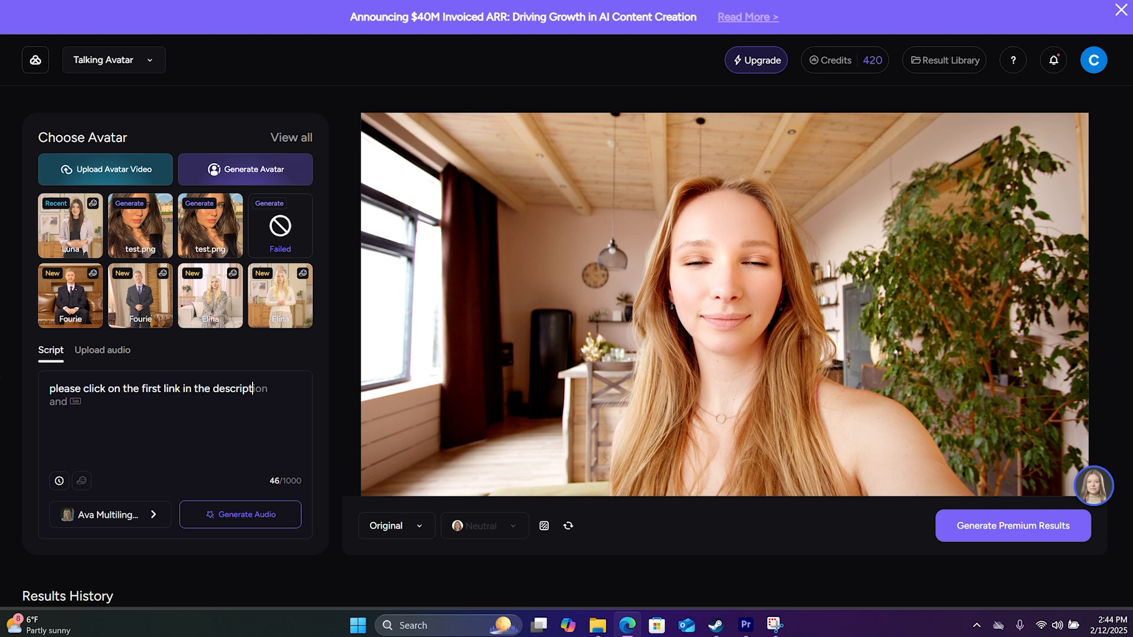
pyautogui.write('ion to learn more')
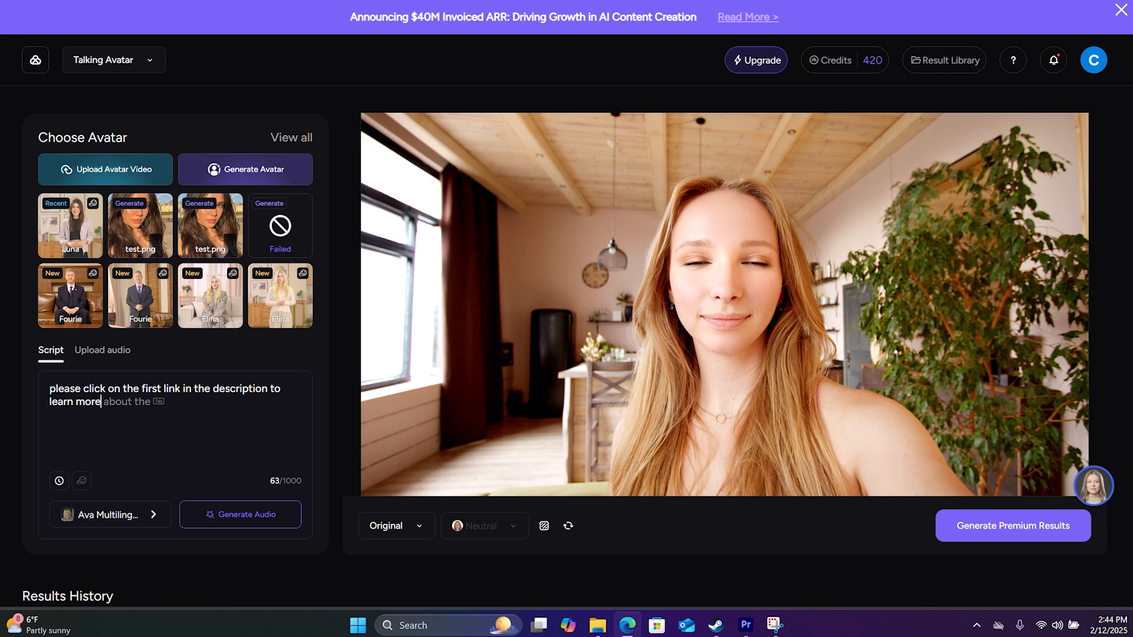
# Generate the script's audio and the premium talking avatar video in the ORIGINAL format
pyautogui.click(233, 519)
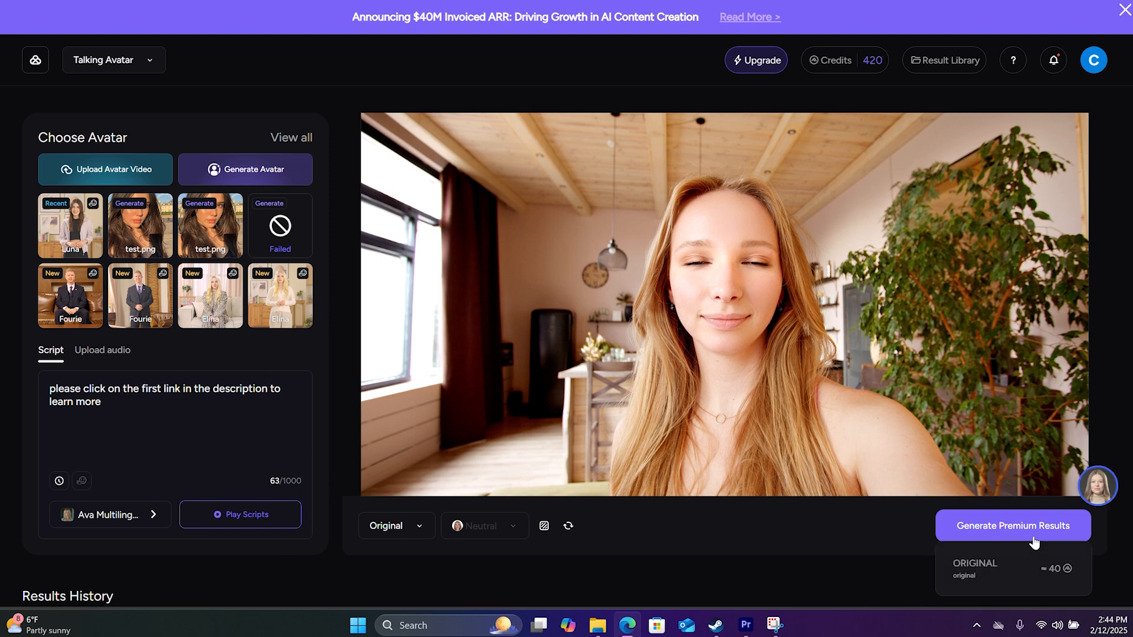
pyautogui.moveTo(1016, 538)
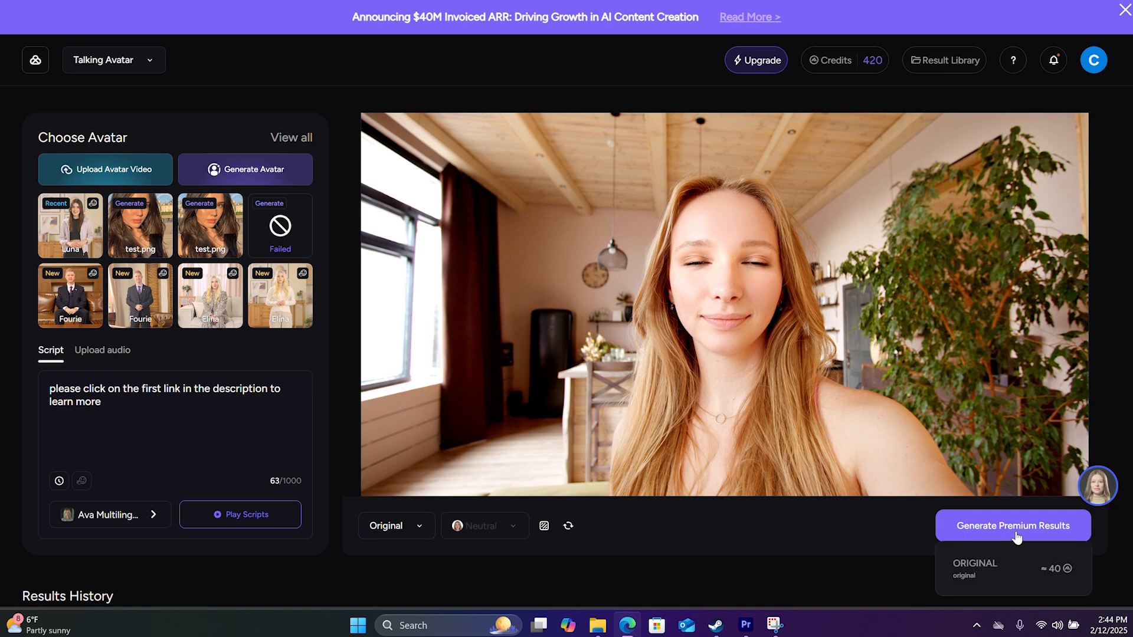
pyautogui.click(1030, 575)
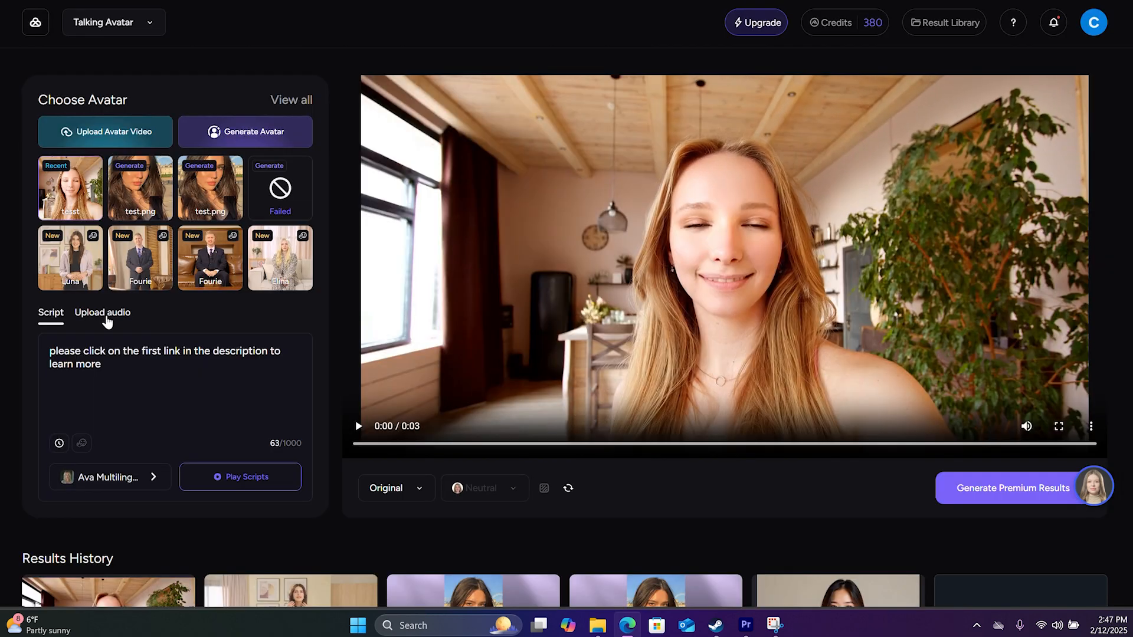
# Switch the avatar's speech source to uploaded audio and browse the Social Media voices in the ElevenLabs voice library
pyautogui.click(105, 317)
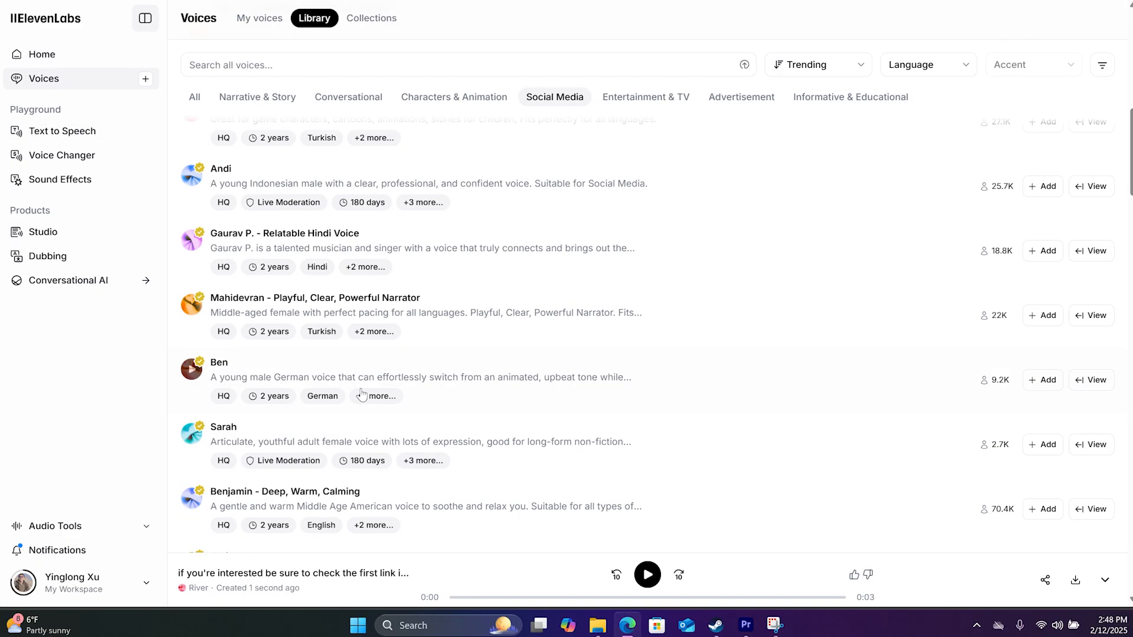
pyautogui.scroll(12, 318, 254)
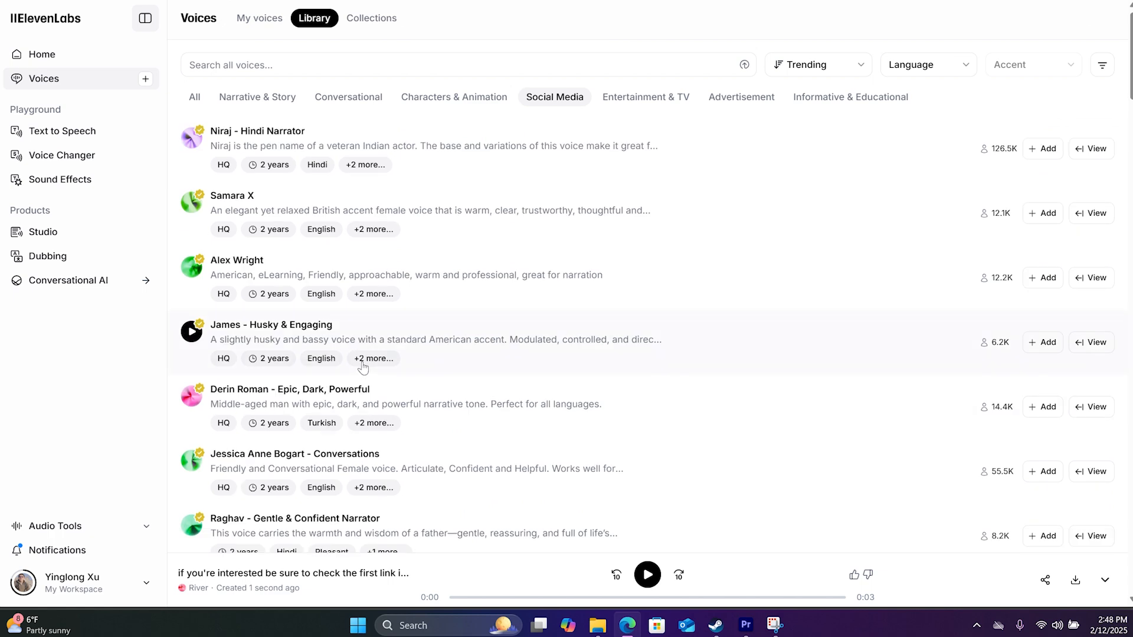
pyautogui.scroll(-12, 318, 254)
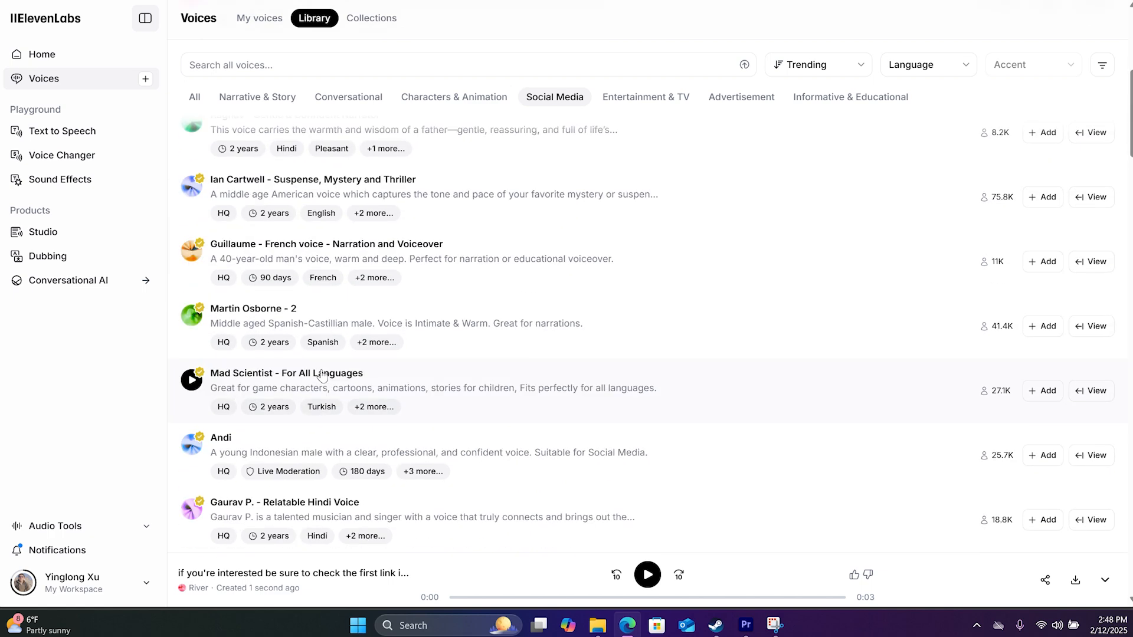
pyautogui.scroll(-10, 320, 384)
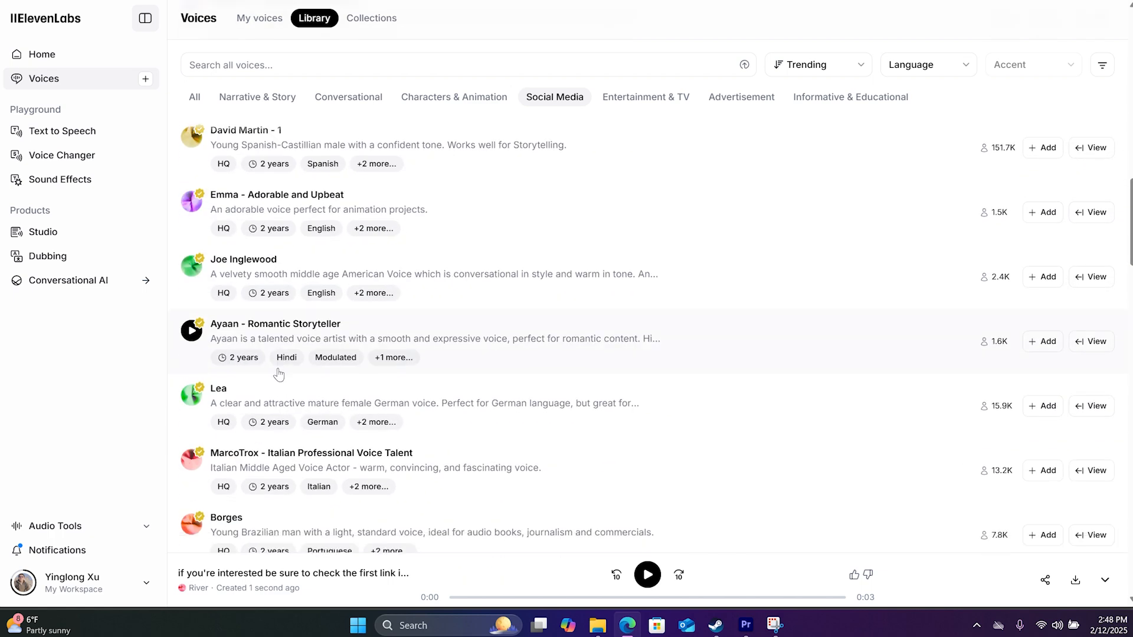
pyautogui.scroll(-5, 278, 375)
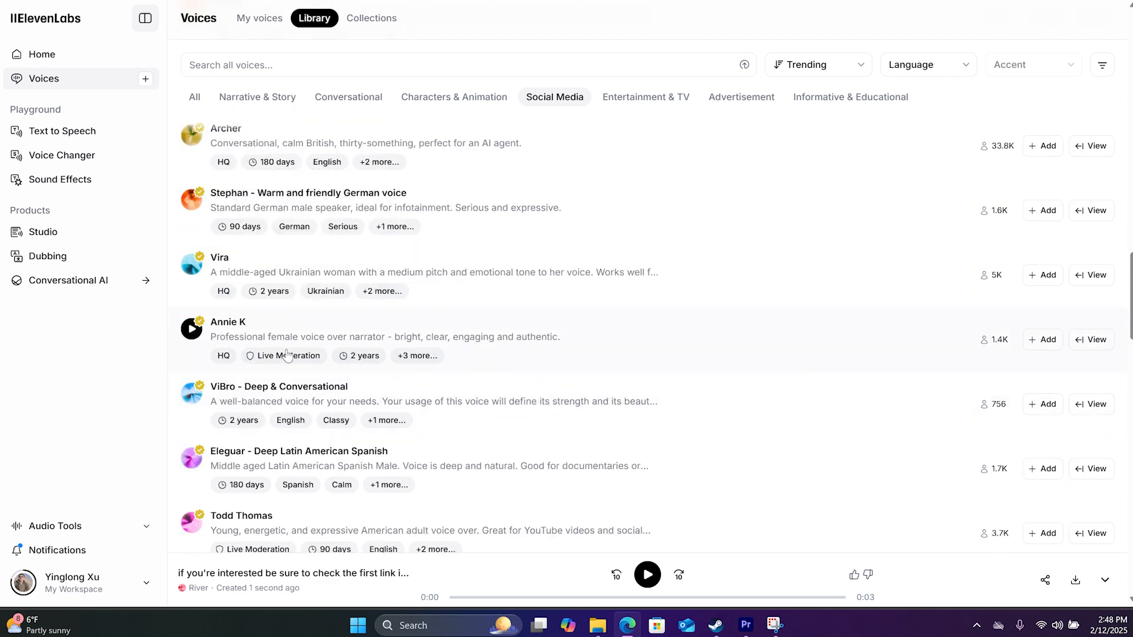
pyautogui.scroll(-2, 282, 413)
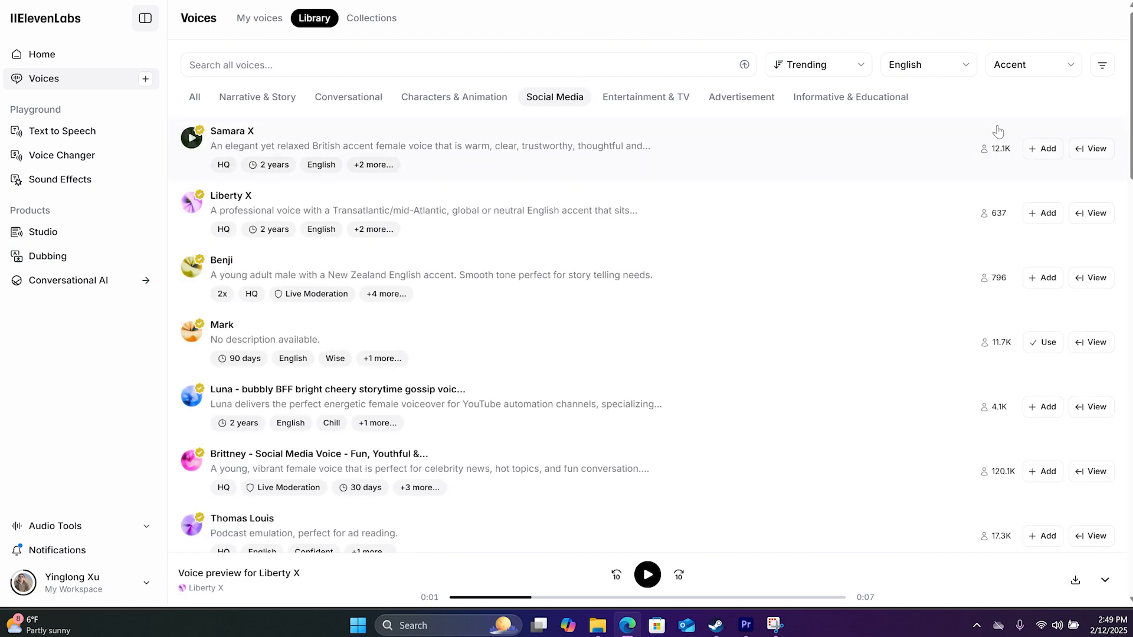
# Filter the voice library to English and listen to the previews of the Brittney and Luna voices
pyautogui.click(945, 70)
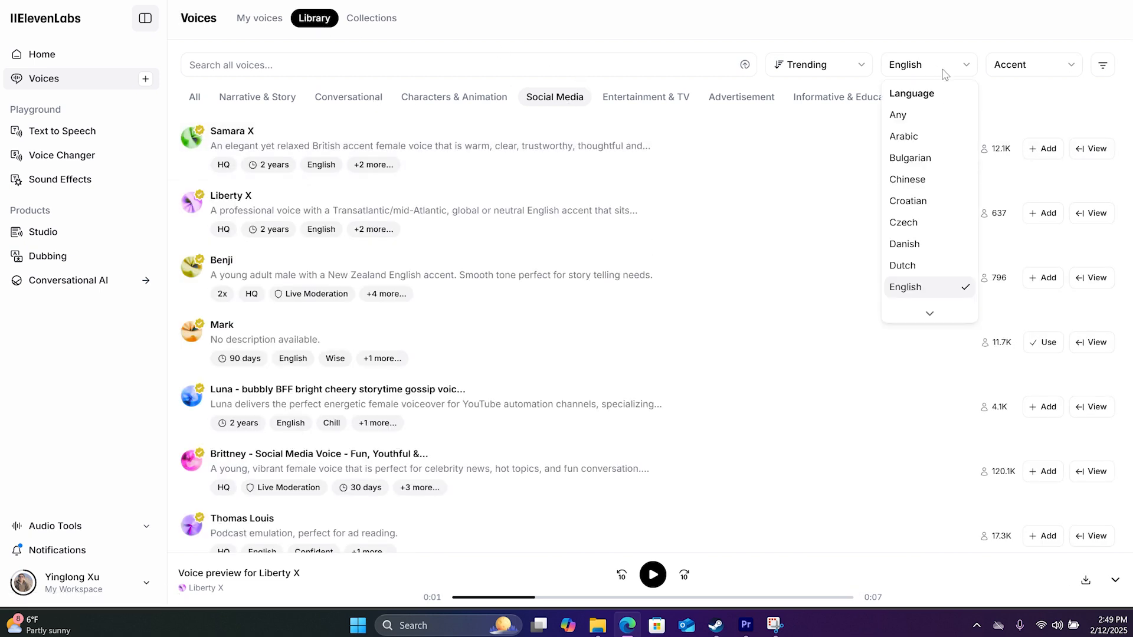
pyautogui.click(920, 295)
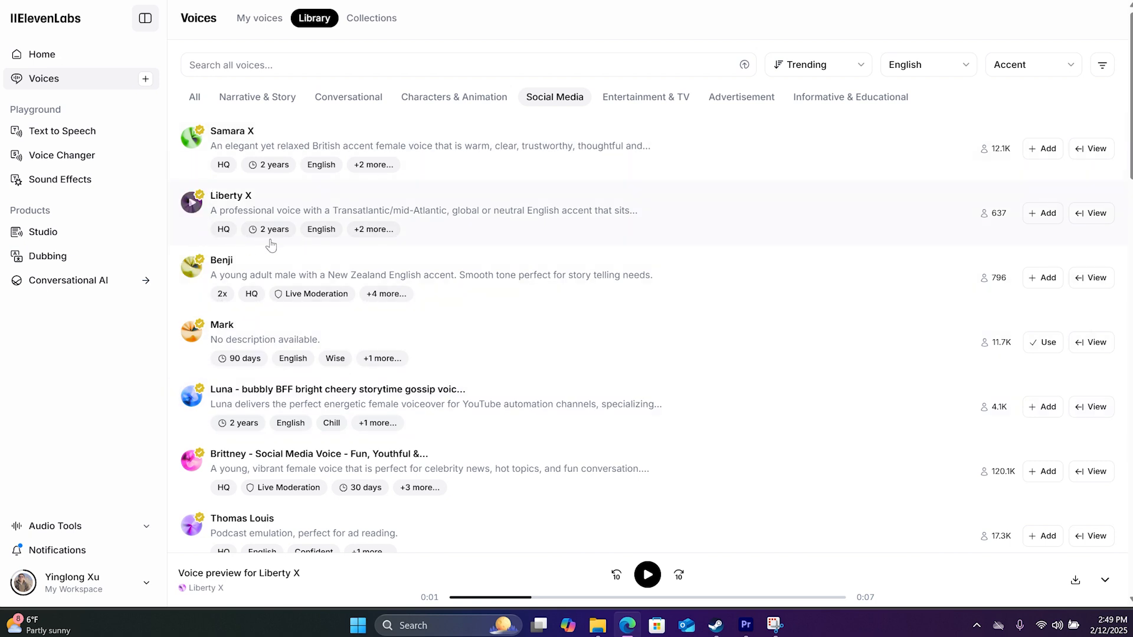
pyautogui.scroll(-2, 222, 162)
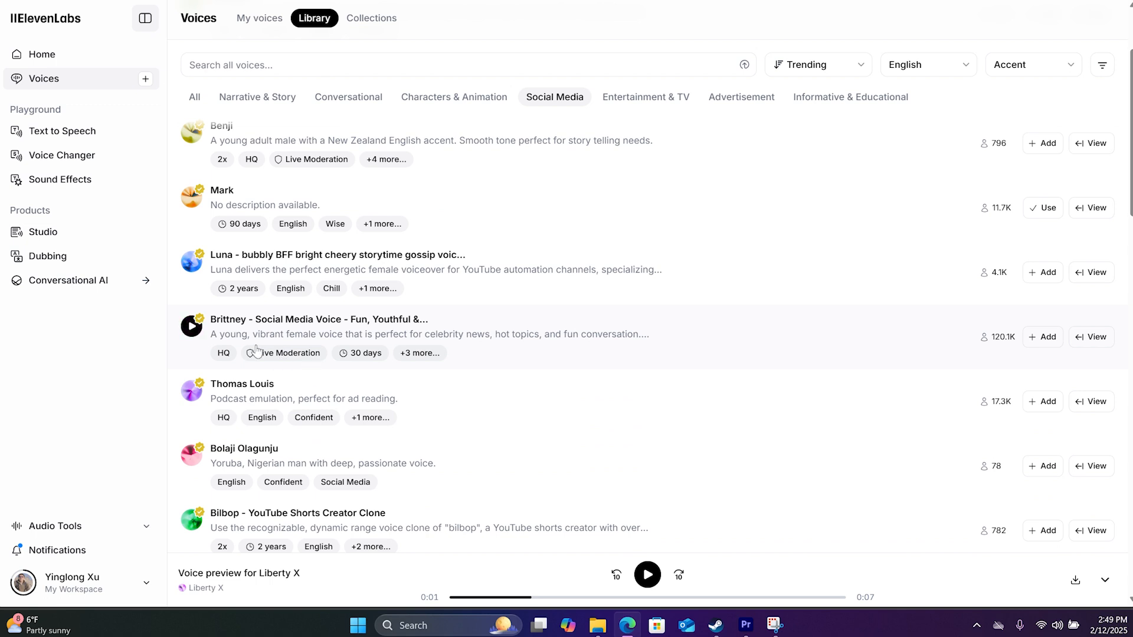
pyautogui.moveTo(378, 363)
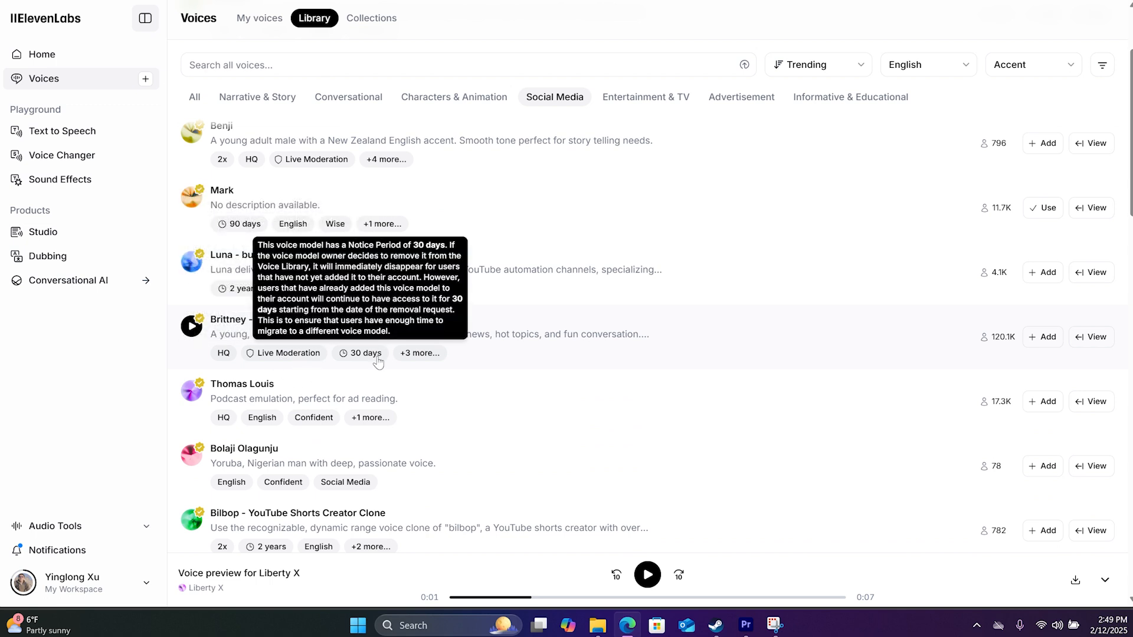
pyautogui.click(184, 329)
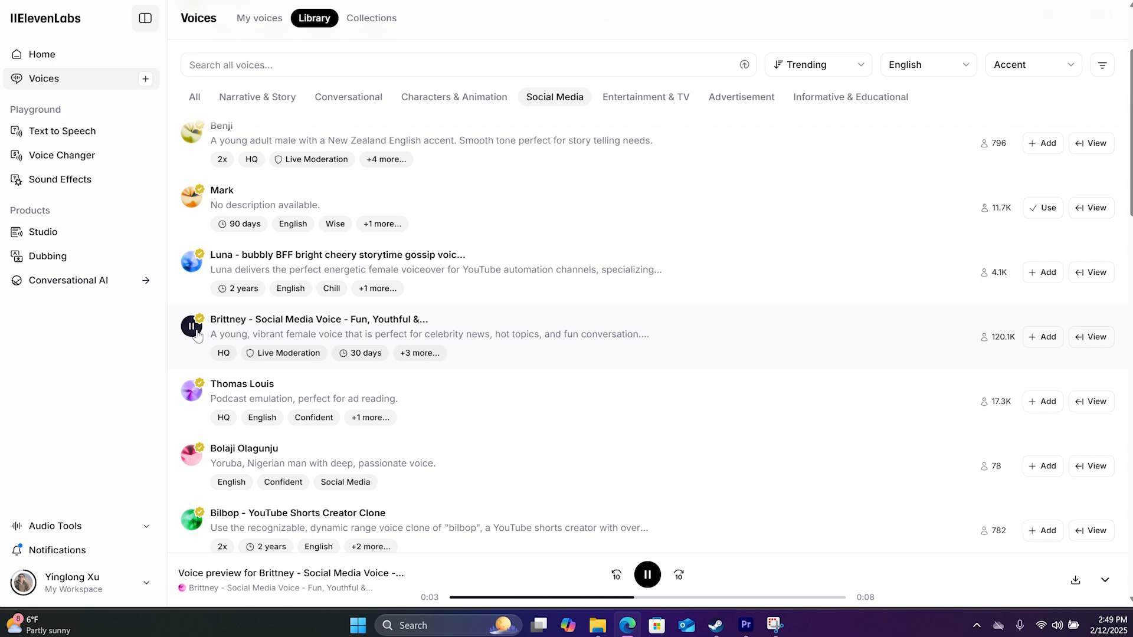
pyautogui.click(194, 270)
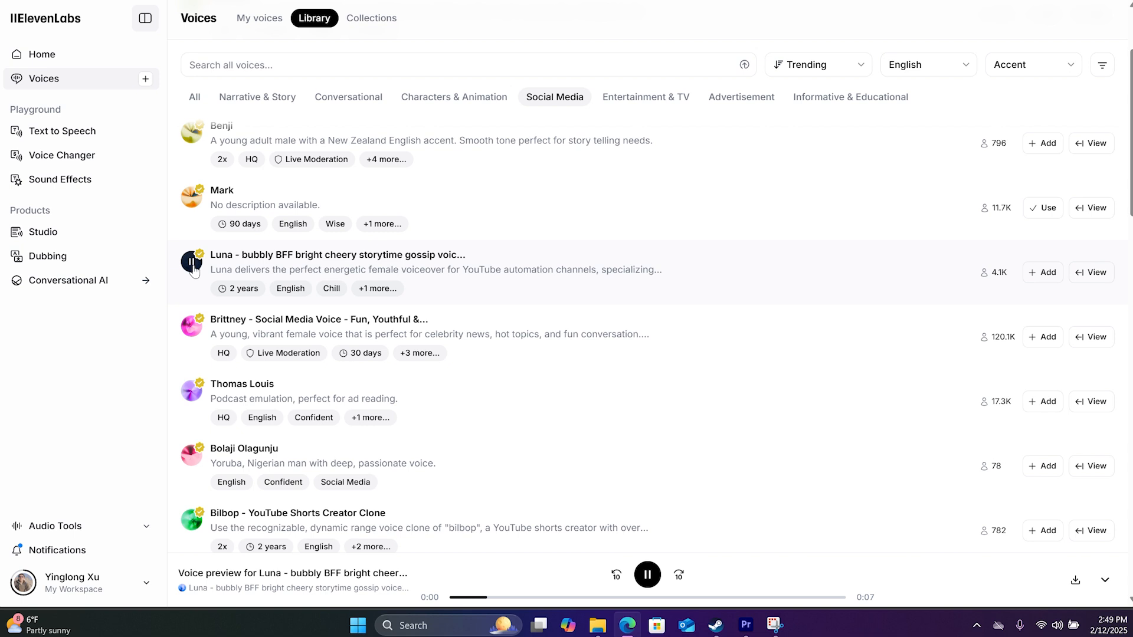
pyautogui.click(193, 266)
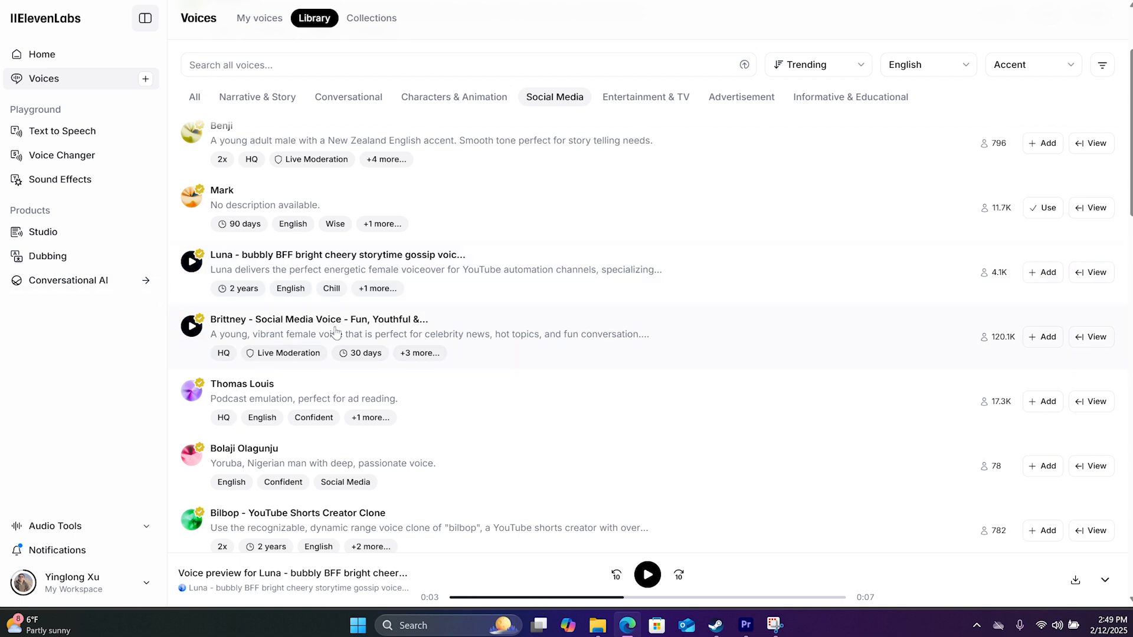
# Add the Brittney voice and download its generated speech for "if you're interested be sure to check the first link in the description."
pyautogui.click(1048, 341)
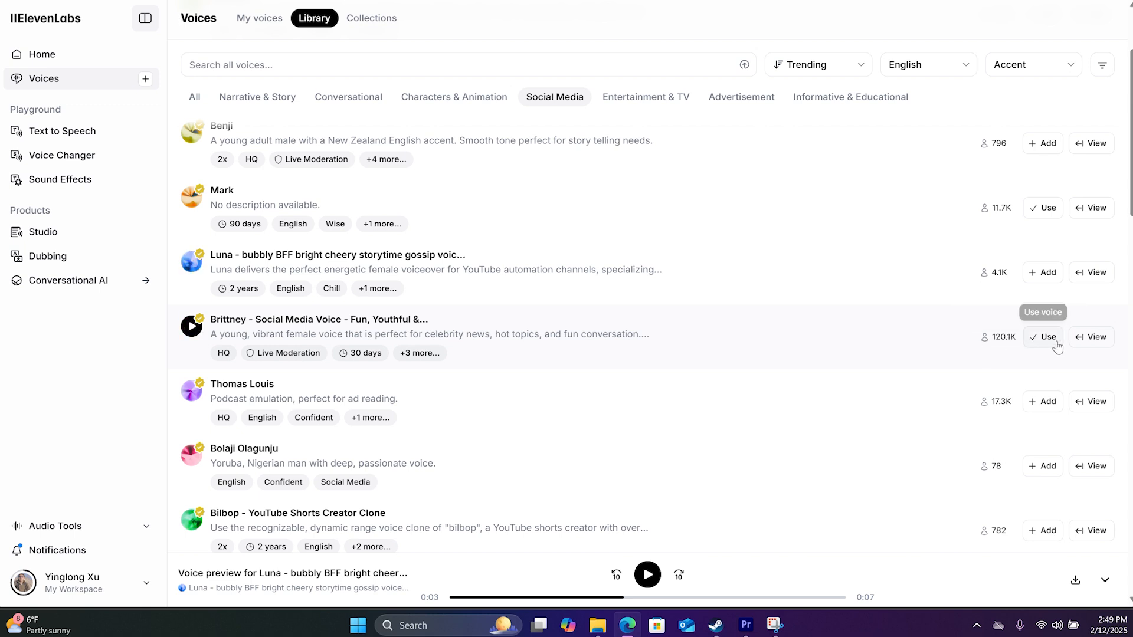
pyautogui.click(90, 139)
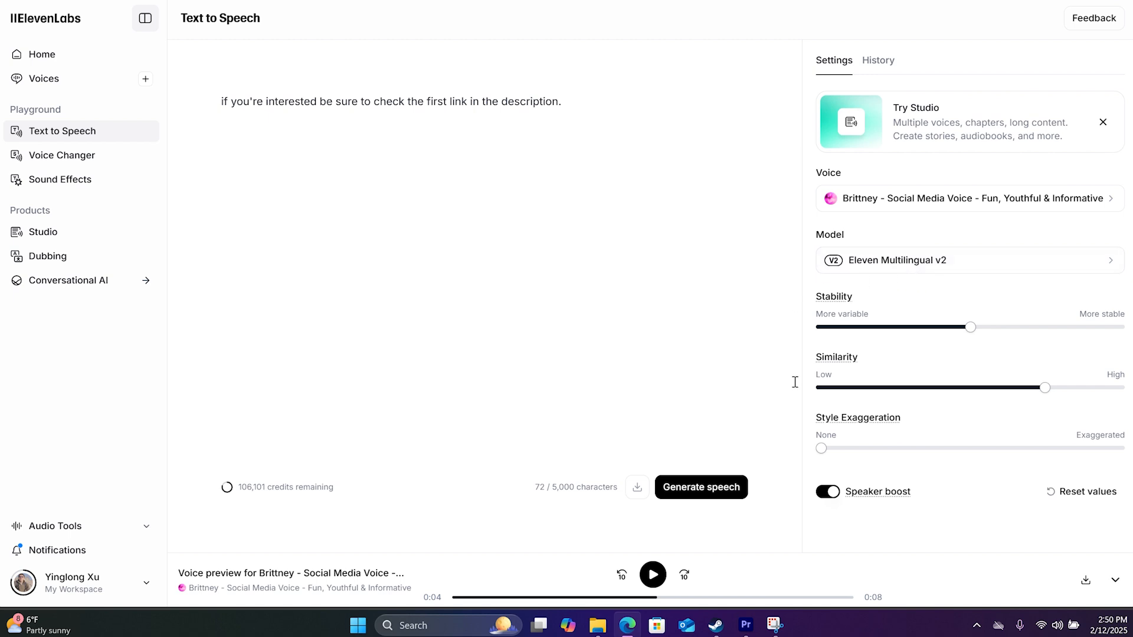
pyautogui.click(691, 494)
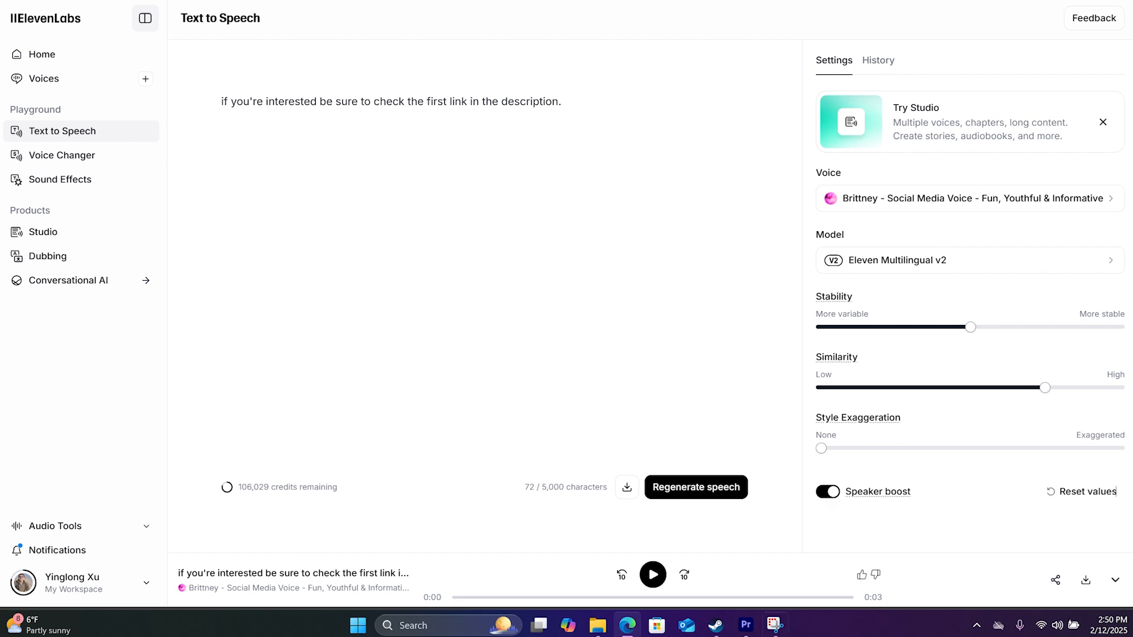
pyautogui.click(1085, 580)
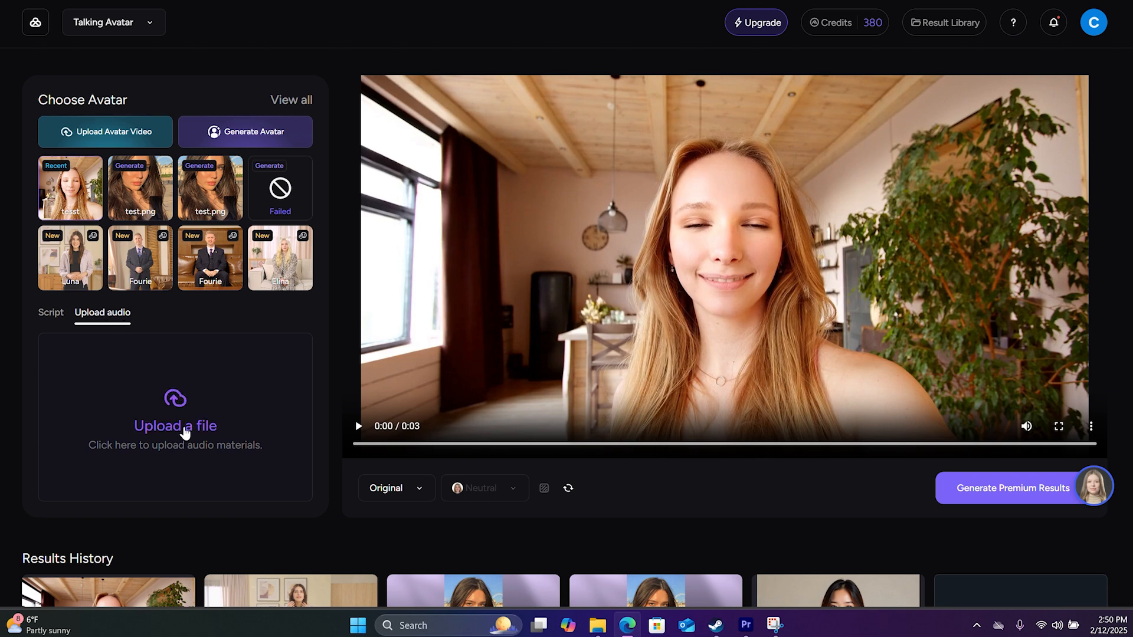
# In Akool, upload the downloaded Brittney audio file for the avatar, preview it, and generate the premium talking avatar video
pyautogui.click(187, 429)
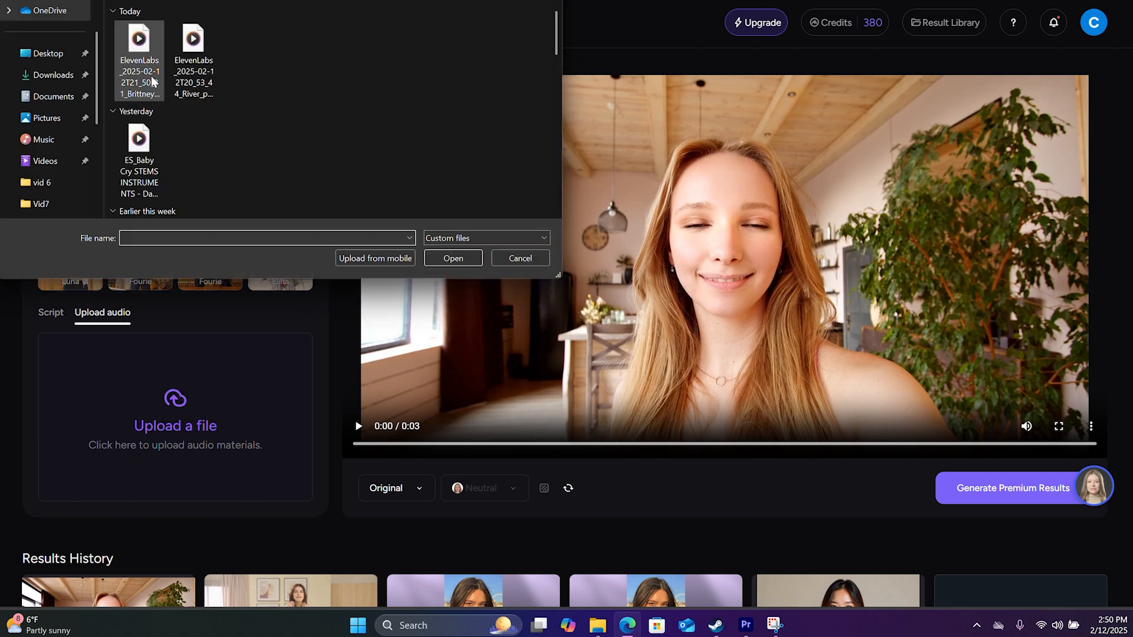
pyautogui.click(152, 81)
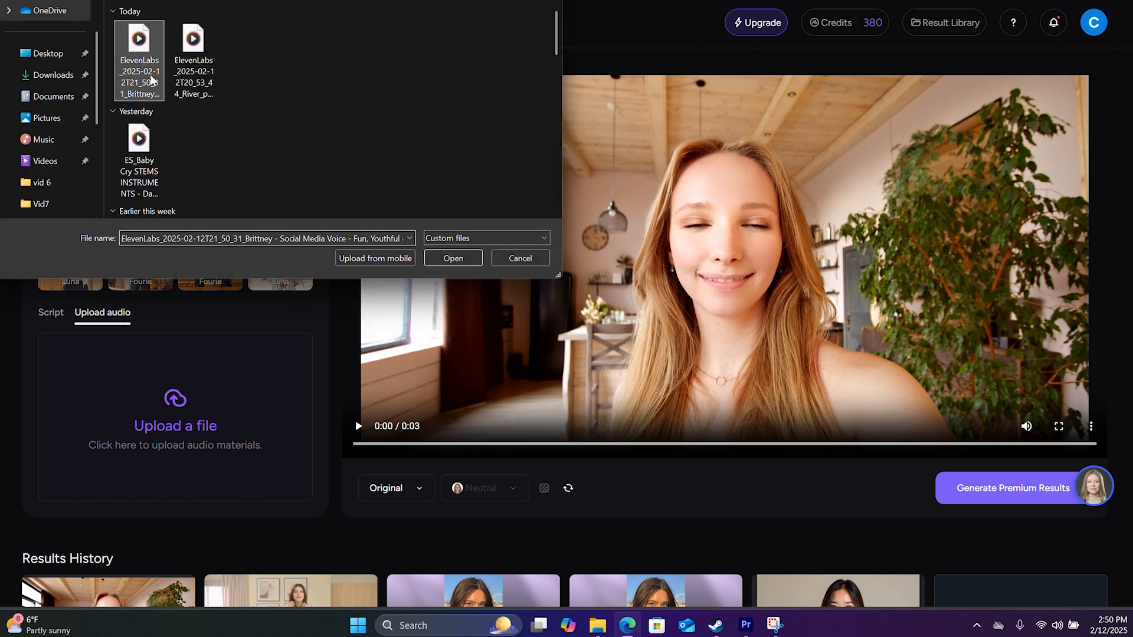
pyautogui.click(453, 259)
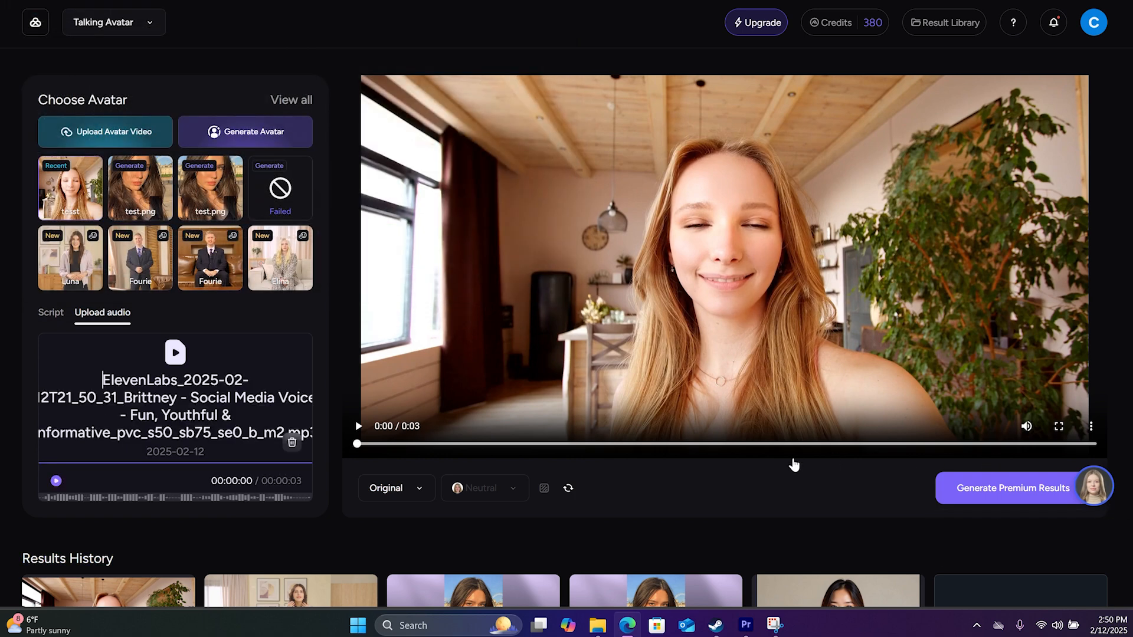
pyautogui.click(56, 481)
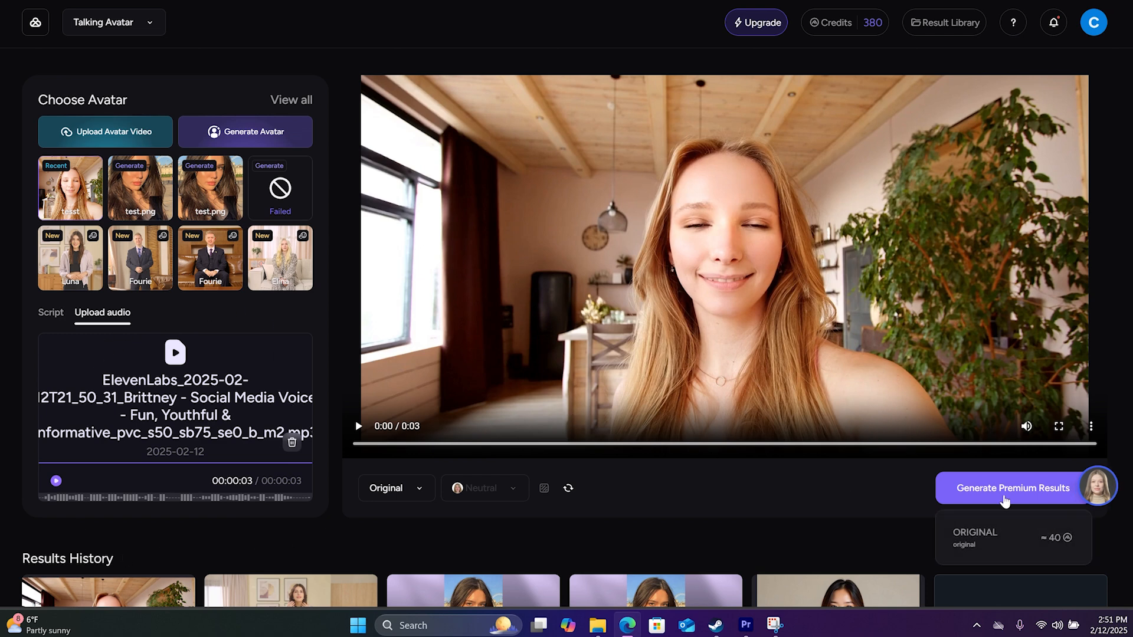
pyautogui.click(1003, 495)
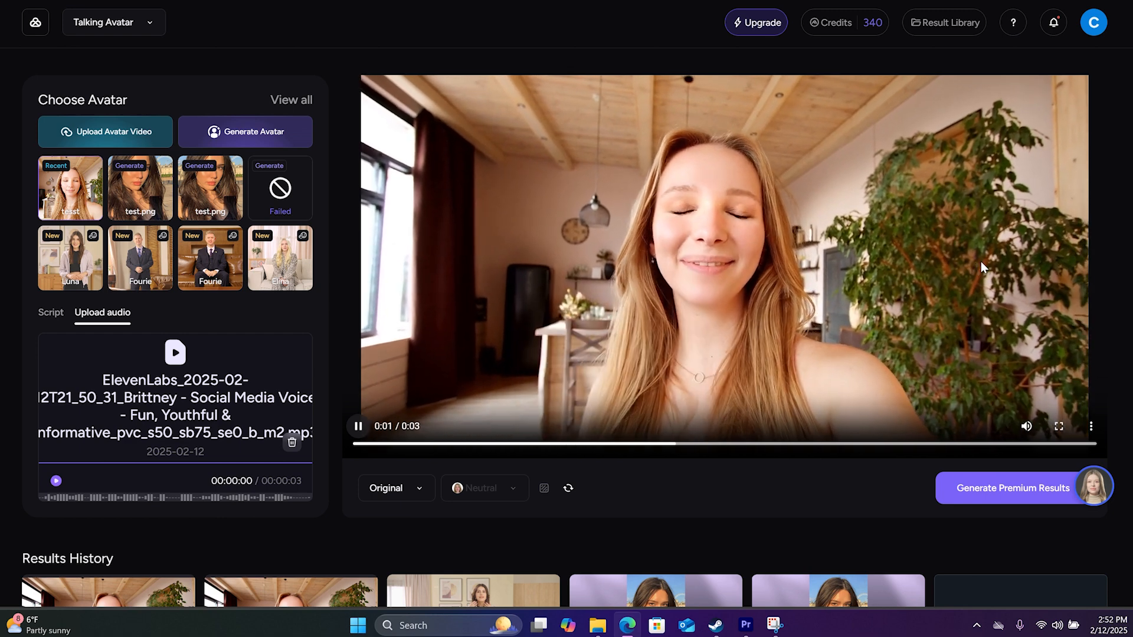